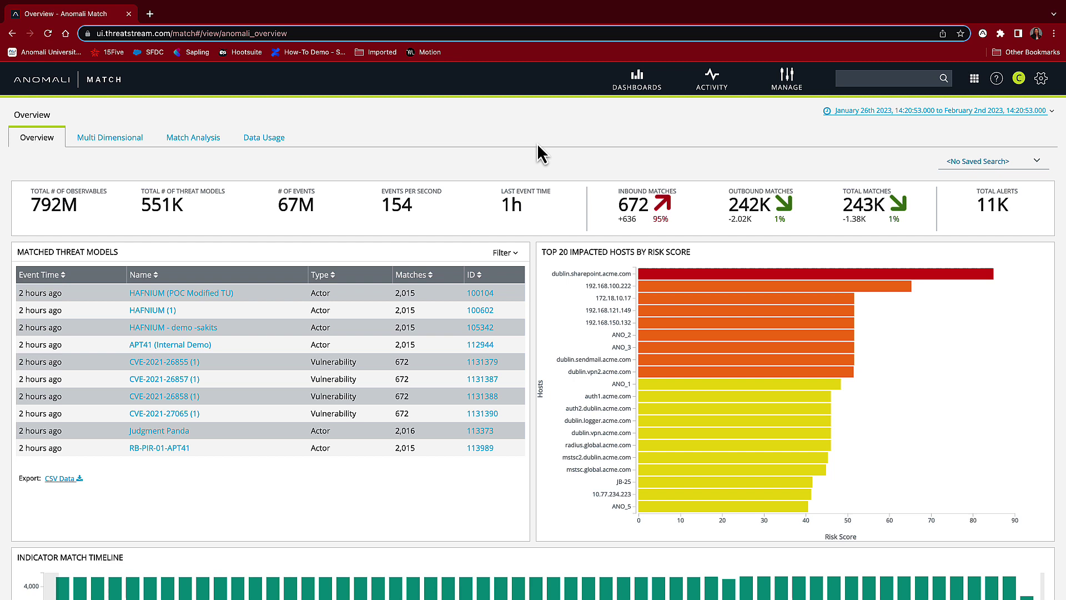
click(512, 257)
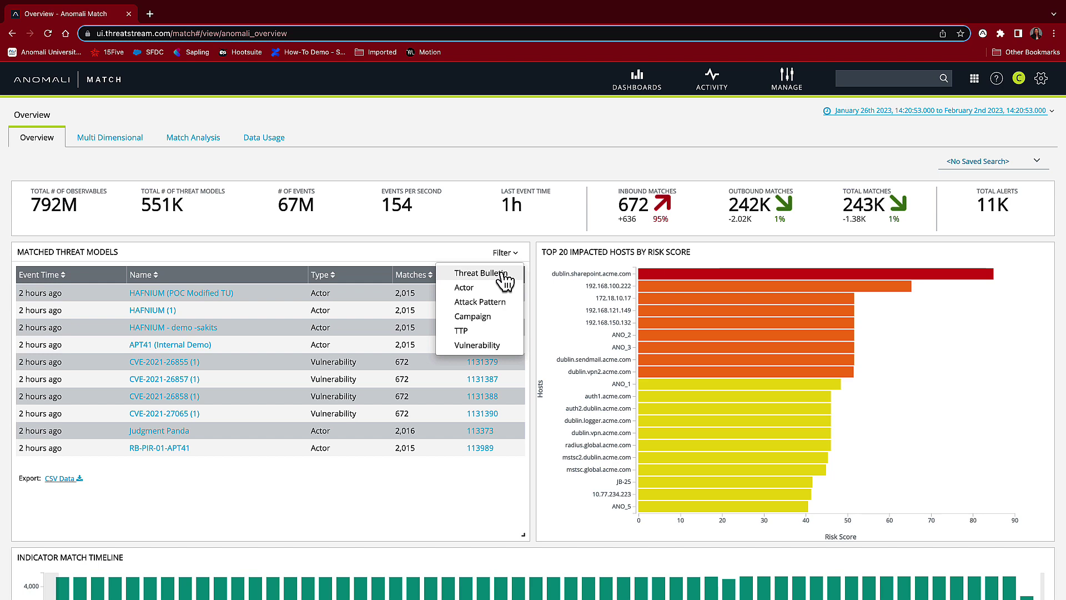
click(502, 275)
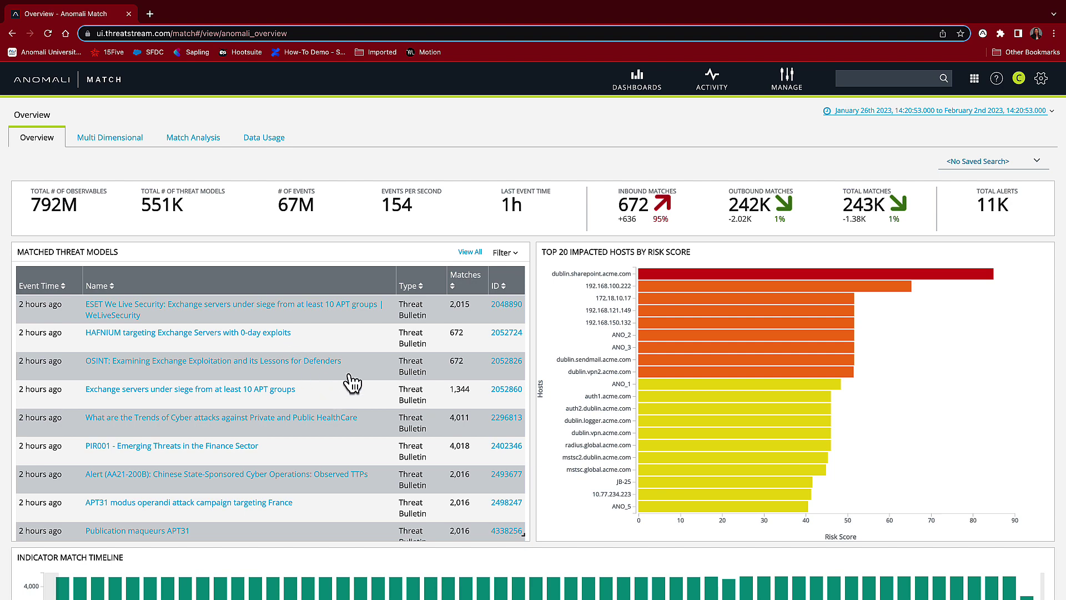
click(506, 255)
click(508, 270)
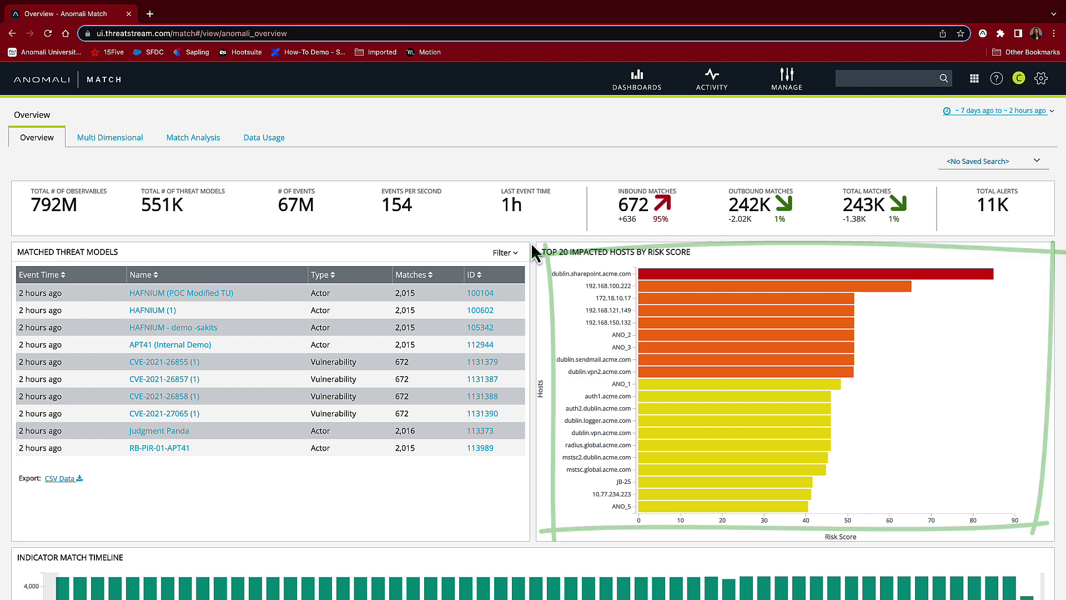
key(ctrl+super+f)
scroll(543, 319, down, 10)
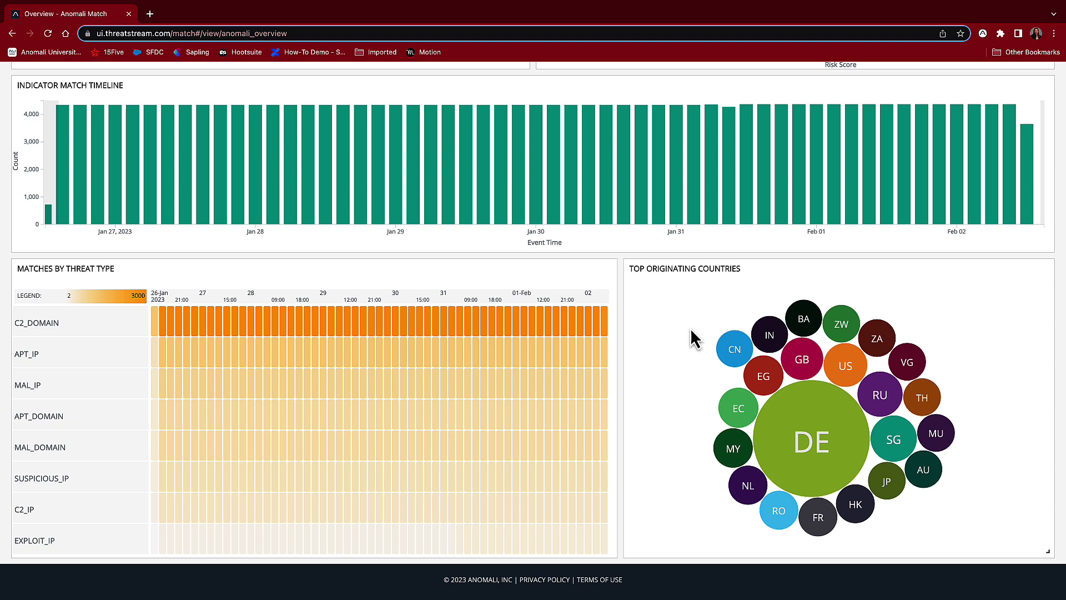
mouse_move(842, 442)
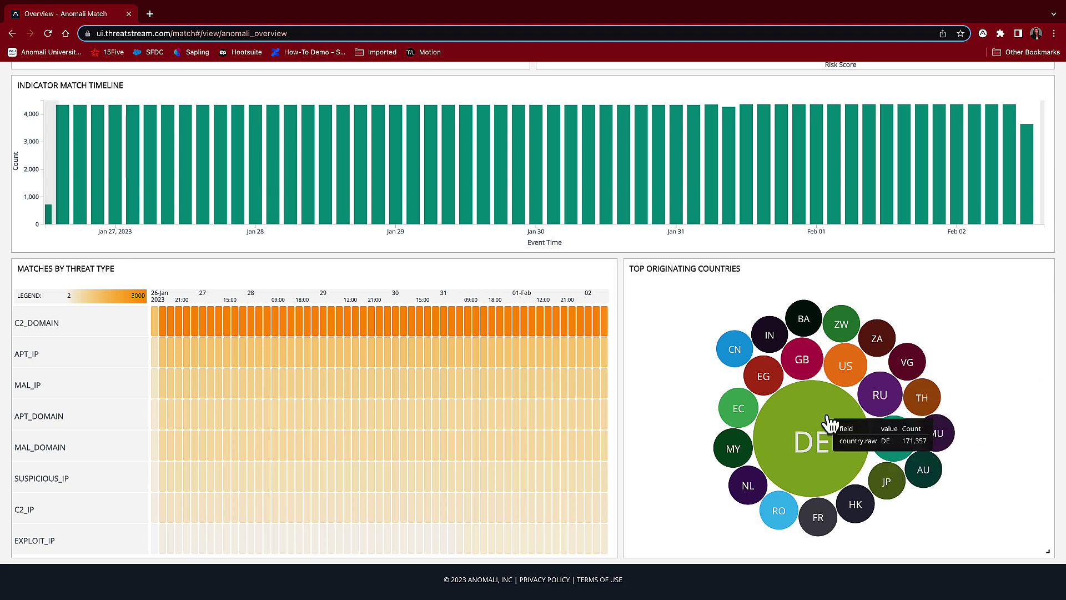
scroll(1018, 395, up, 9)
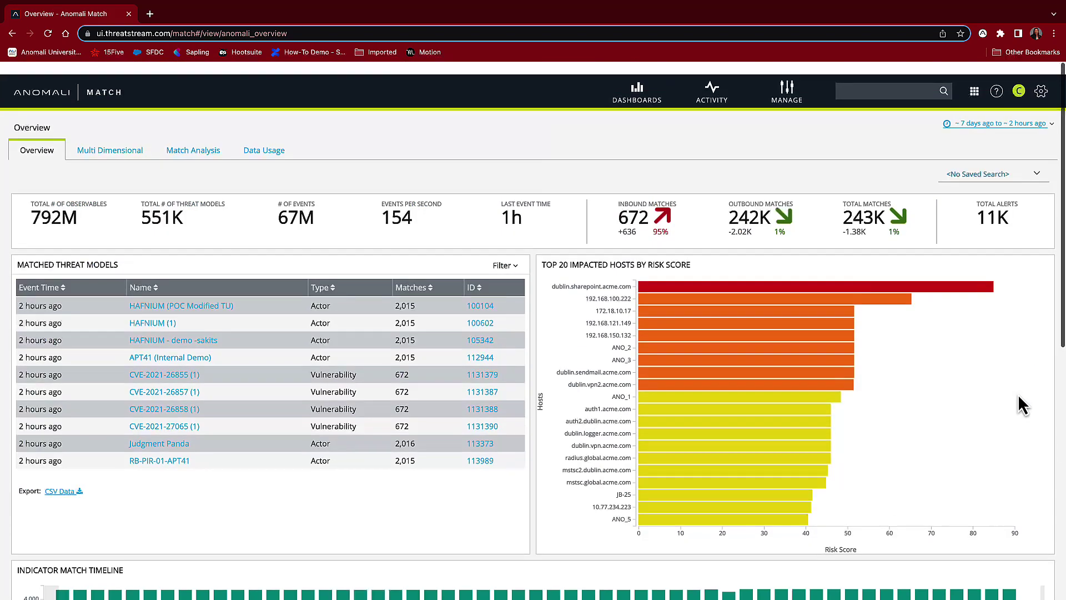
click(1048, 111)
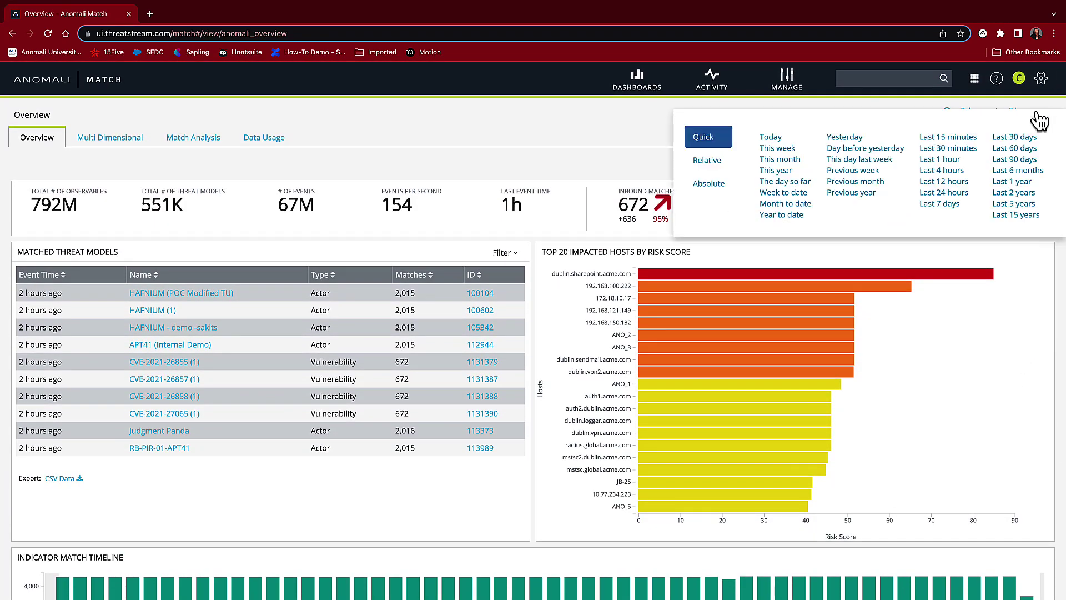
click(1051, 269)
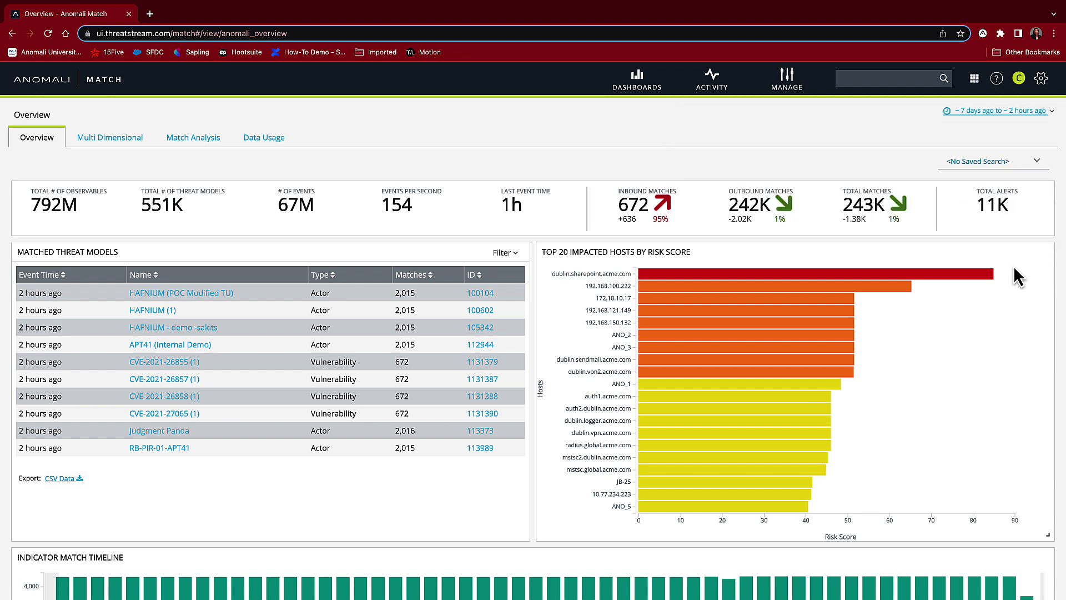
mouse_move(983, 286)
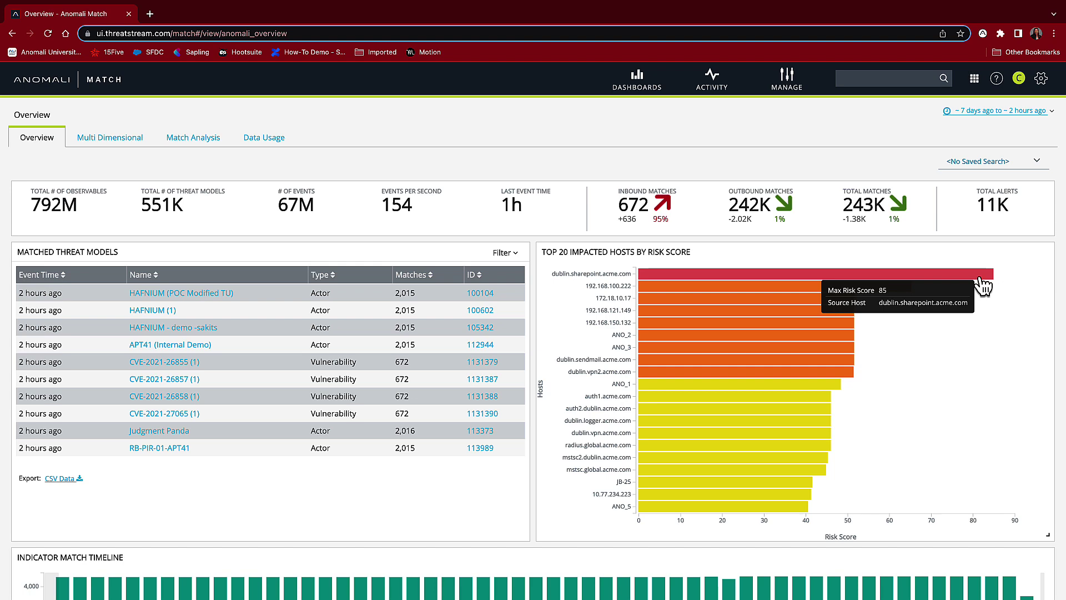
click(983, 286)
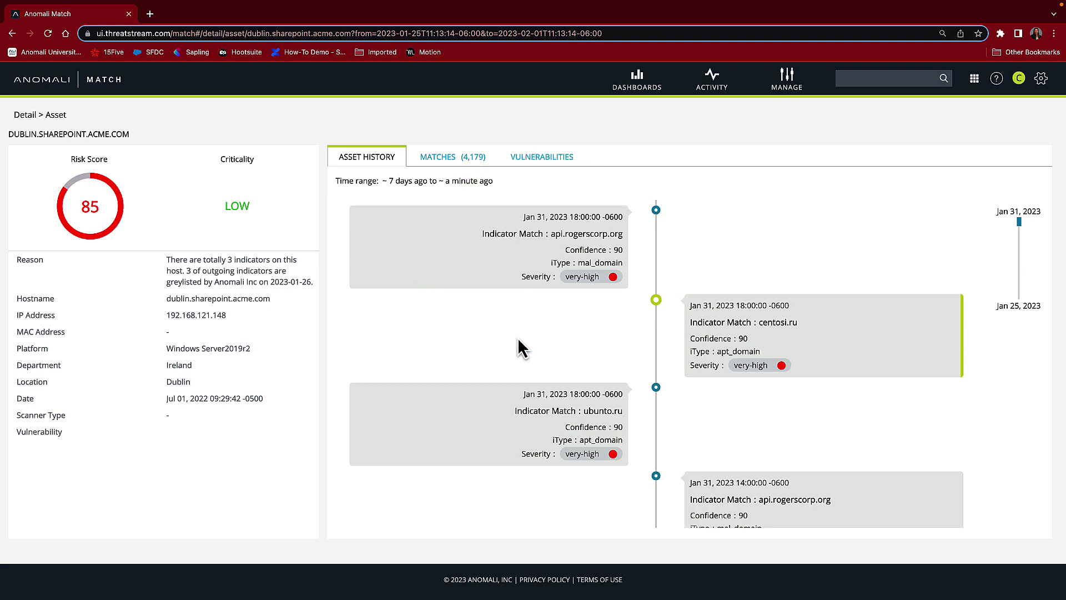
click(610, 278)
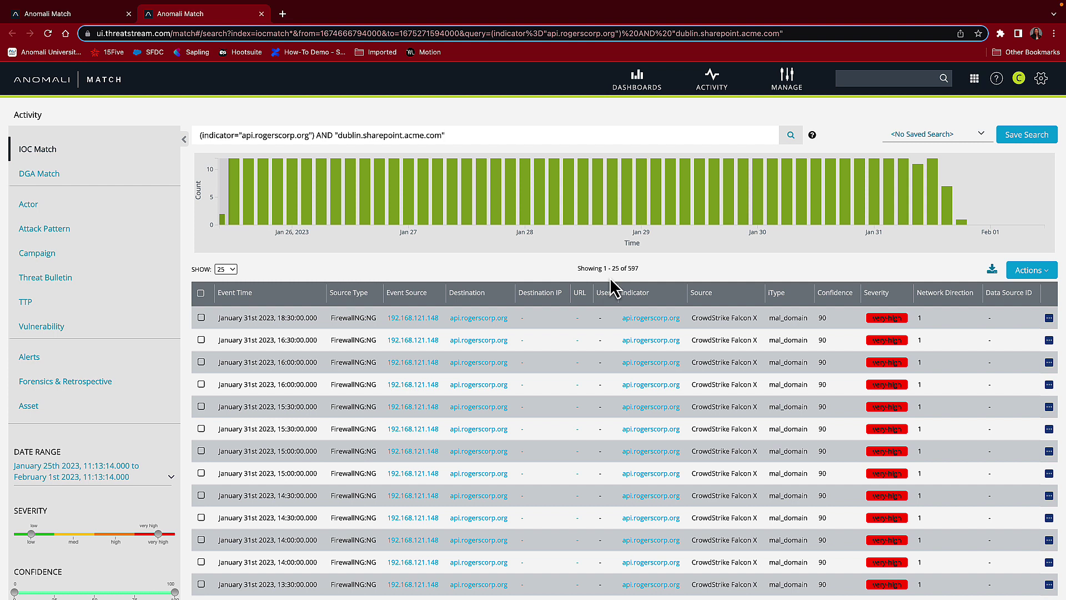
click(170, 482)
scroll(134, 444, down, 2)
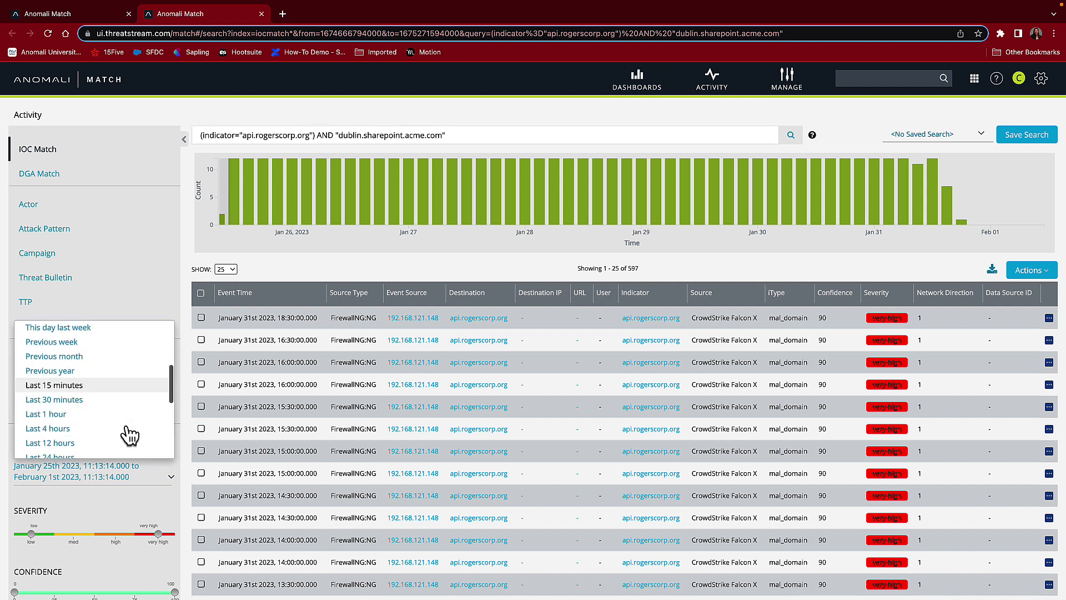
scroll(126, 427, down, 3)
click(123, 412)
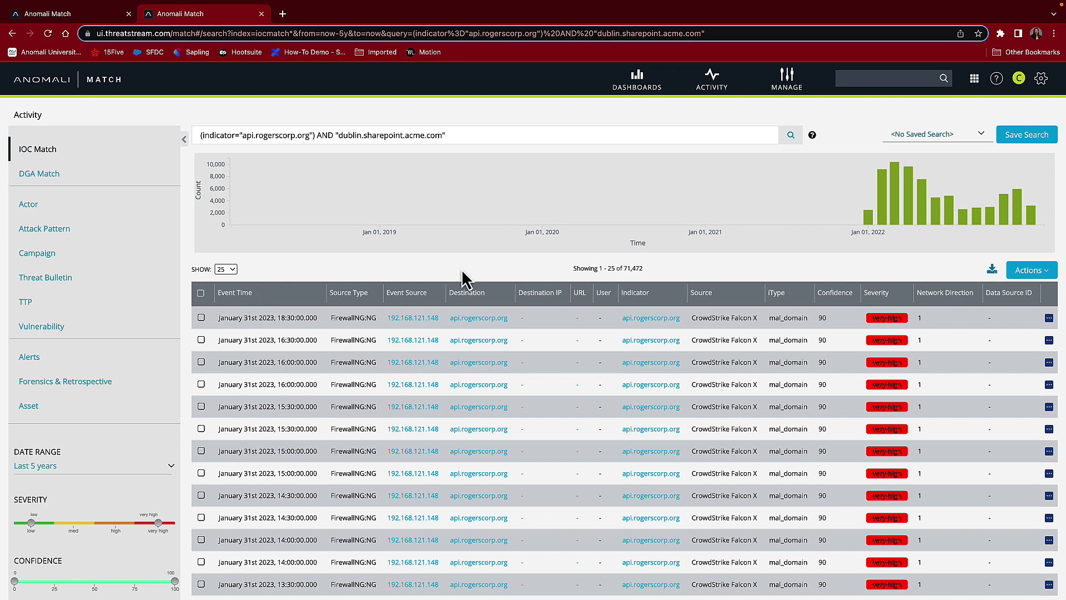
click(201, 318)
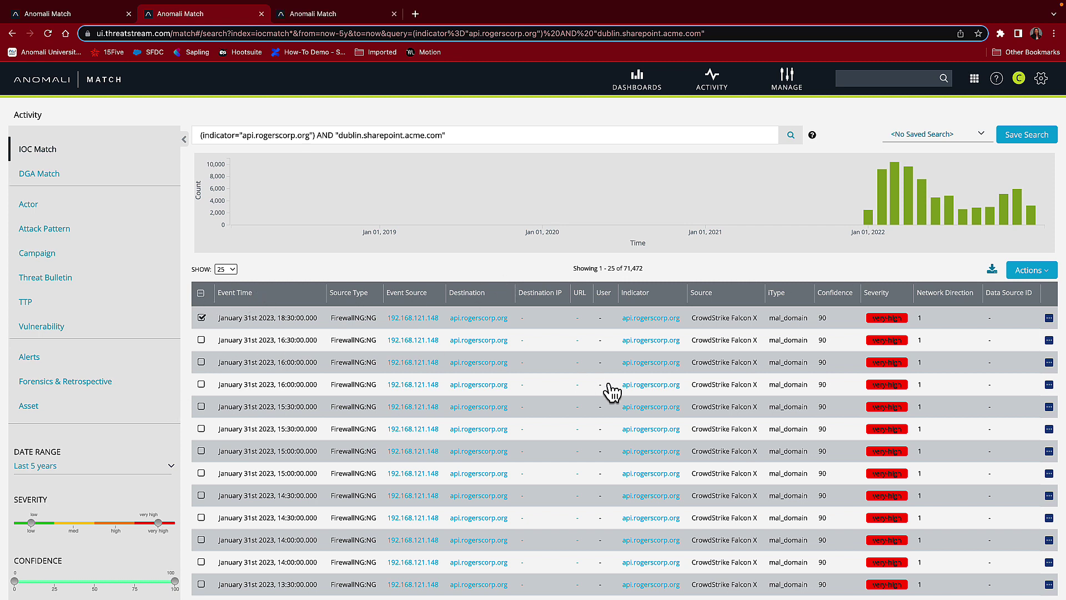
click(1030, 270)
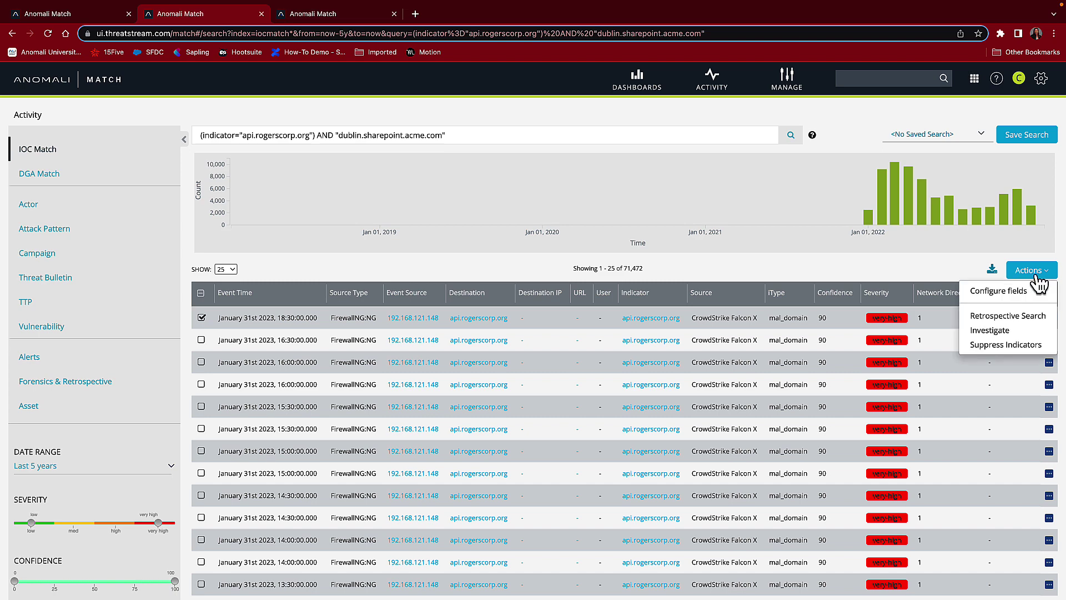
click(998, 334)
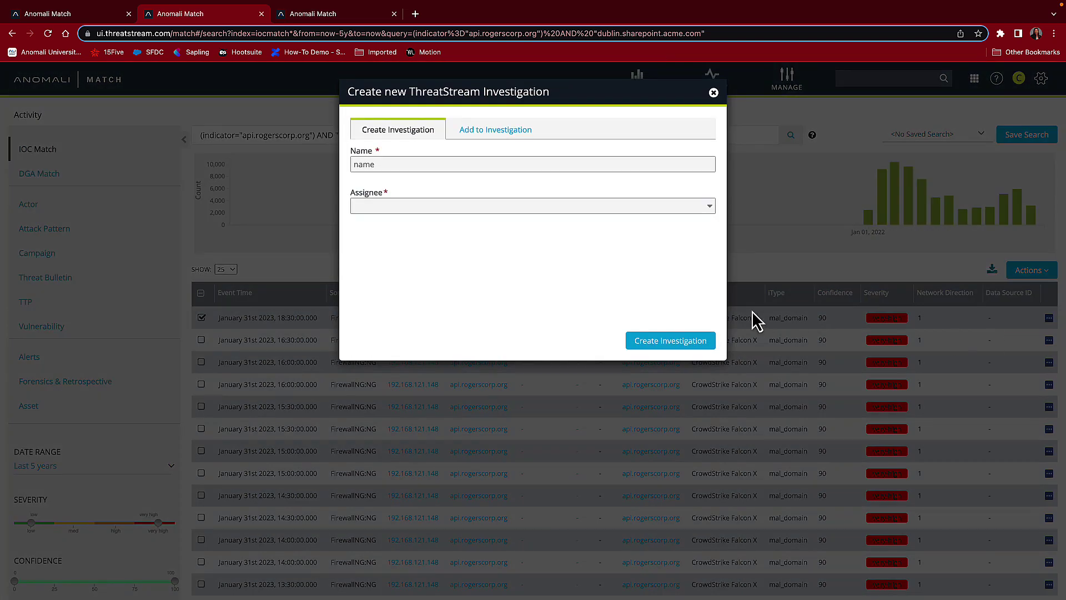
click(588, 164)
text(RogersCorp_Critical)
key(Tab)
text(ci)
click(433, 244)
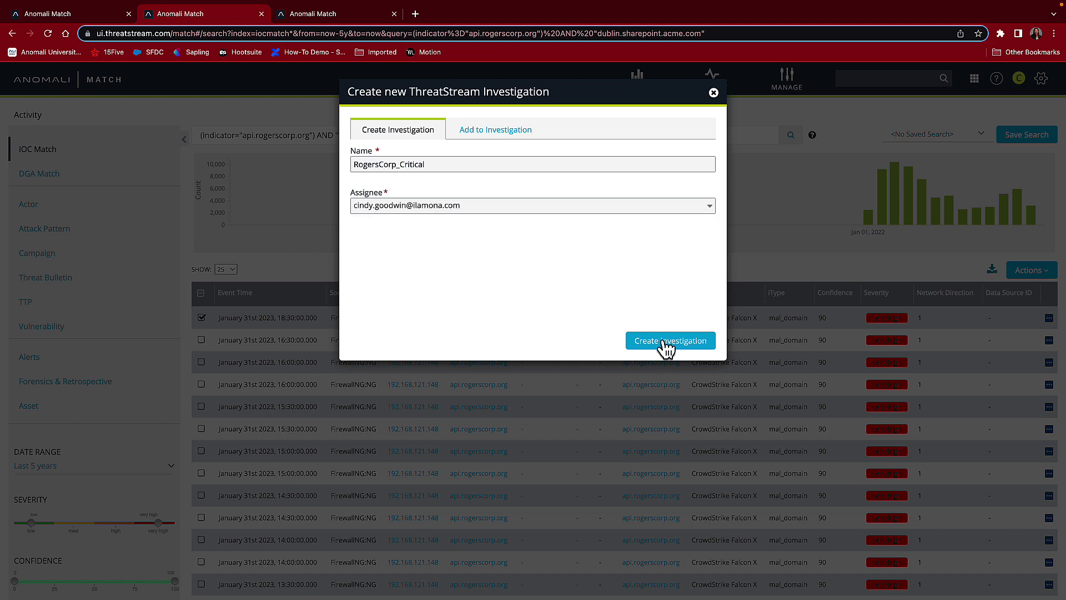
click(662, 340)
click(899, 197)
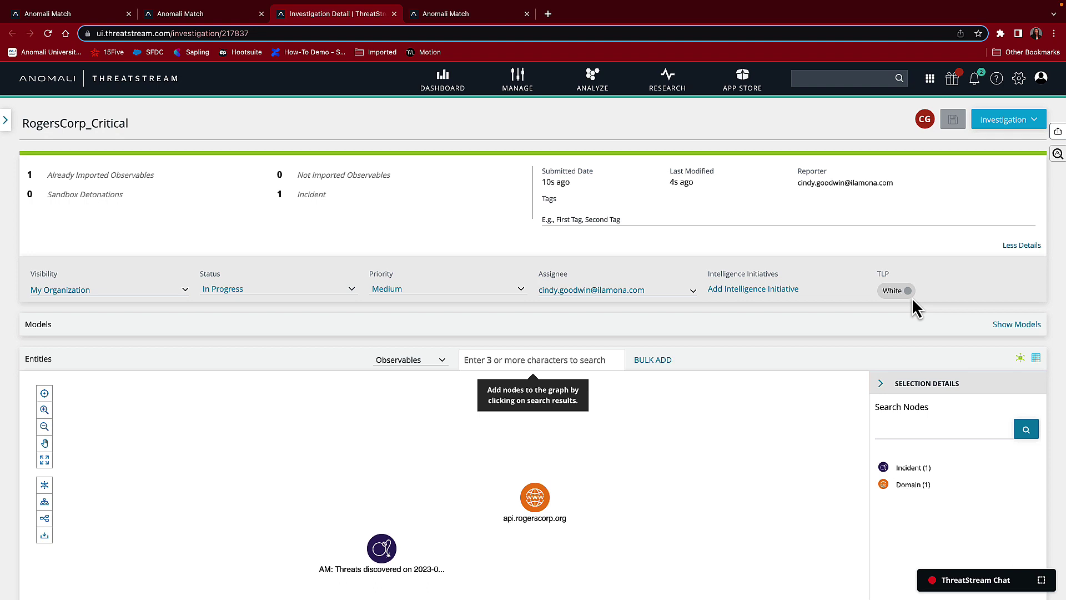
scroll(901, 364, down, 2)
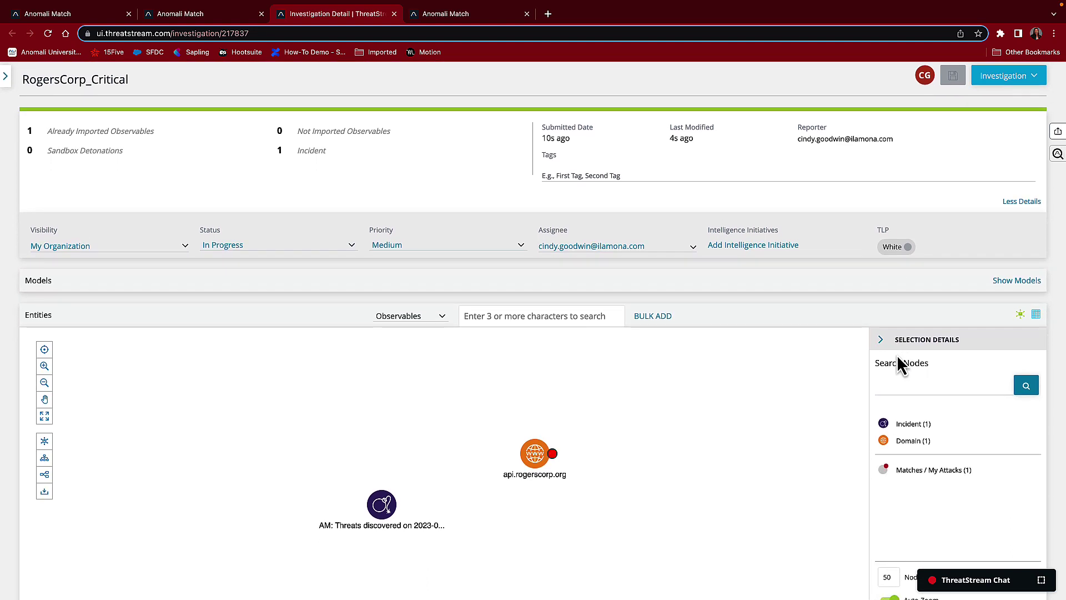
scroll(898, 354, down, 3)
click(536, 325)
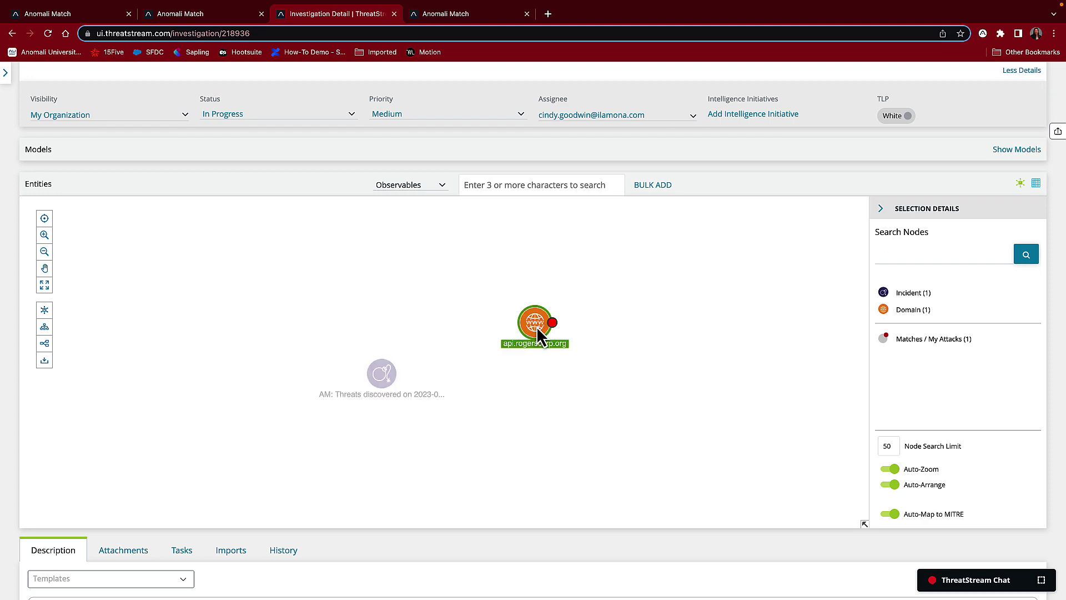
click(911, 465)
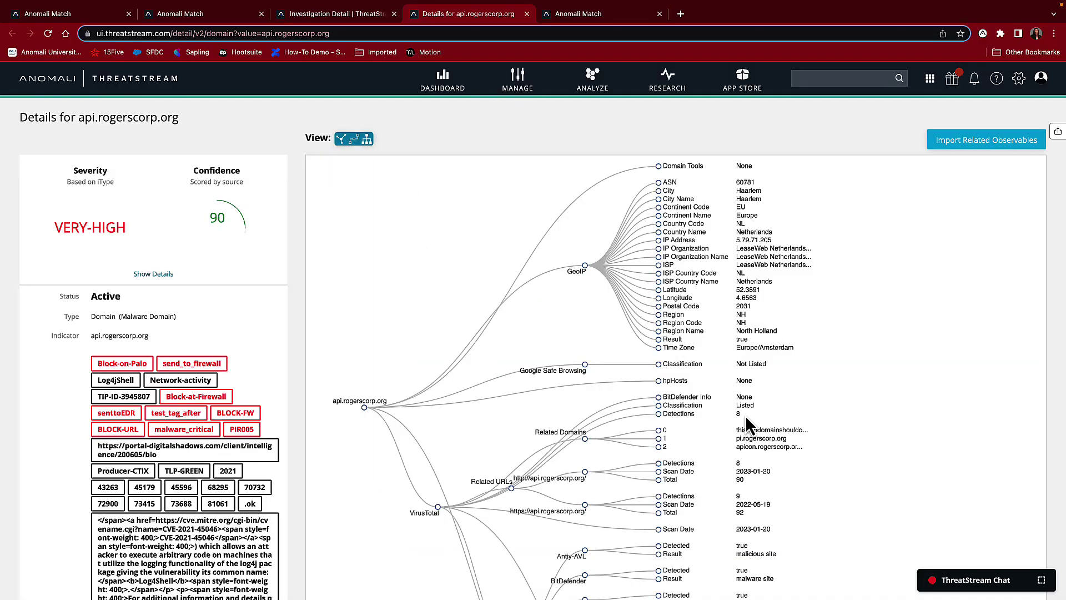
scroll(375, 305, down, 10)
scroll(372, 300, down, 6)
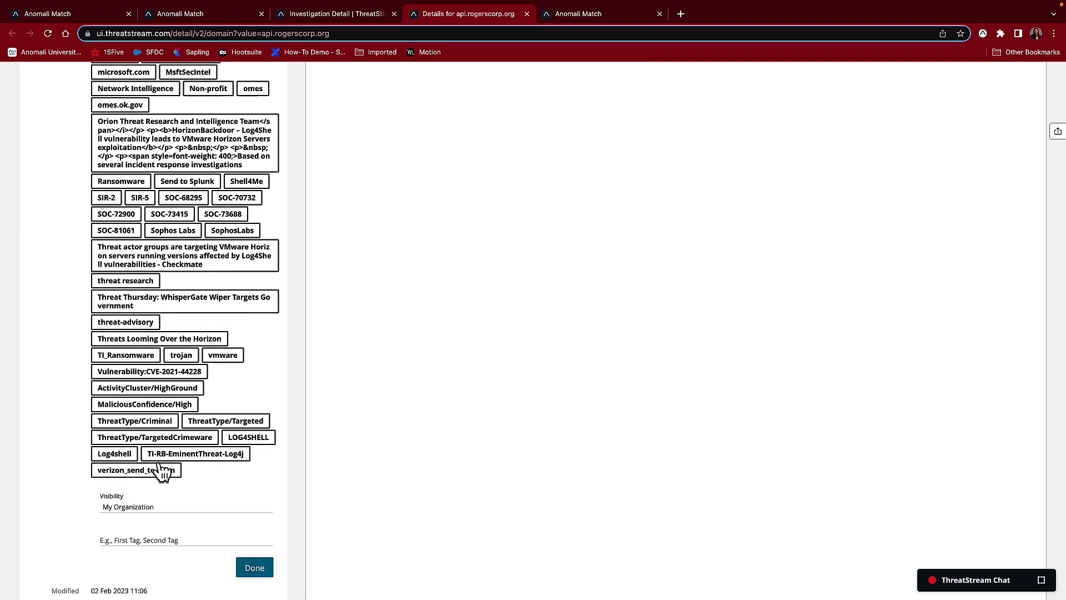
click(163, 538)
text(send_to_firewall)
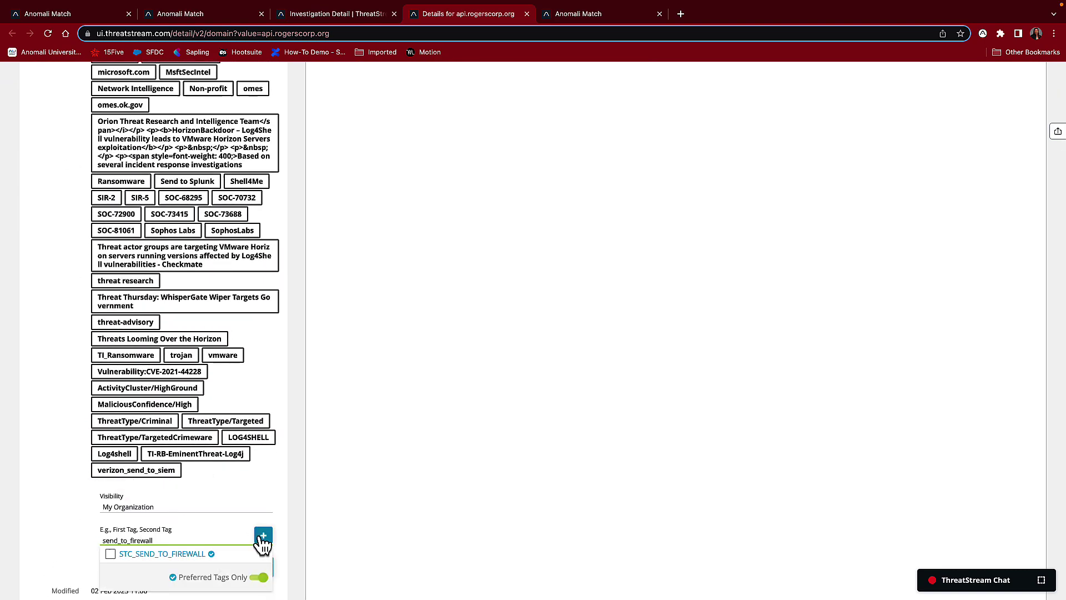
click(263, 535)
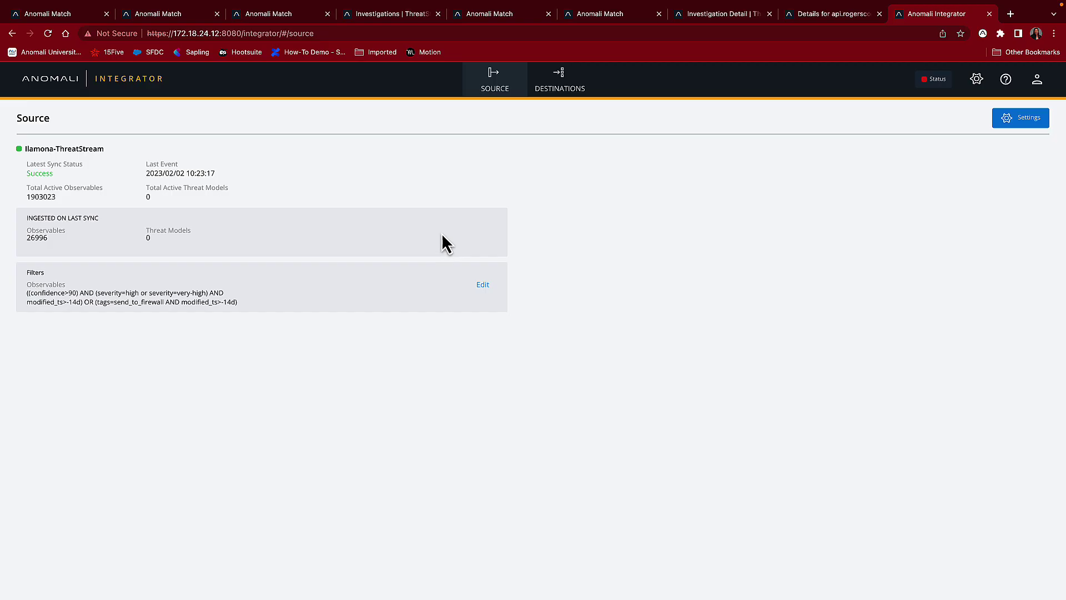
click(567, 93)
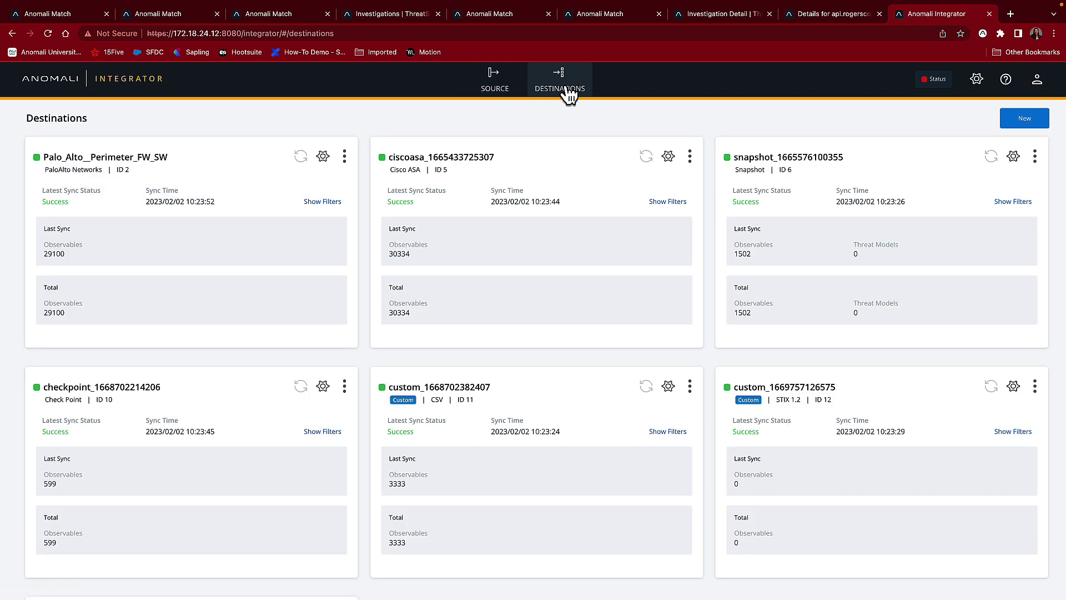
click(324, 202)
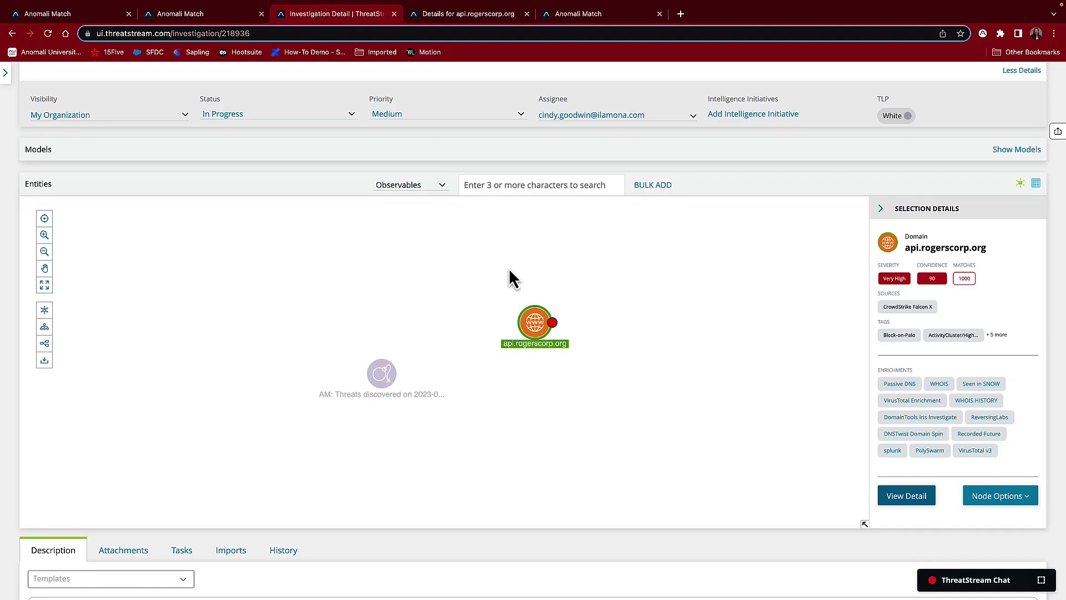
right_click(539, 321)
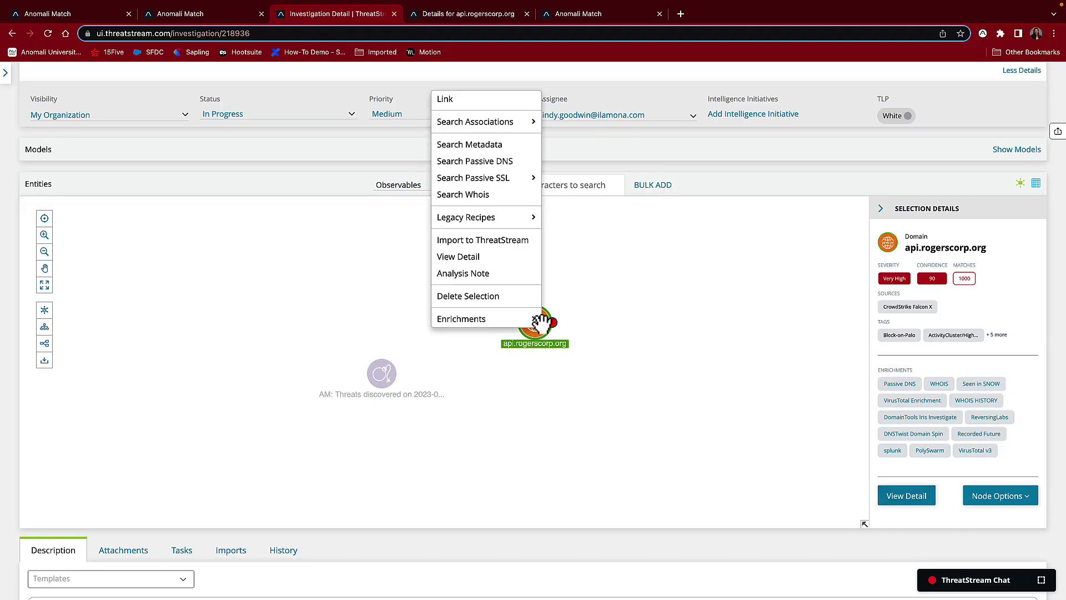
mouse_move(505, 131)
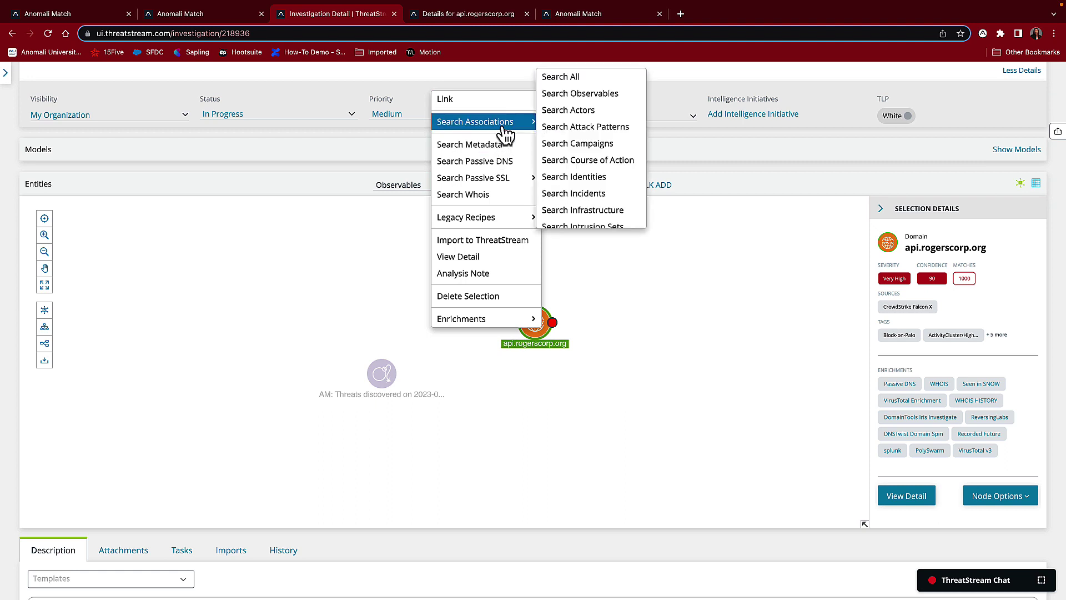
click(591, 82)
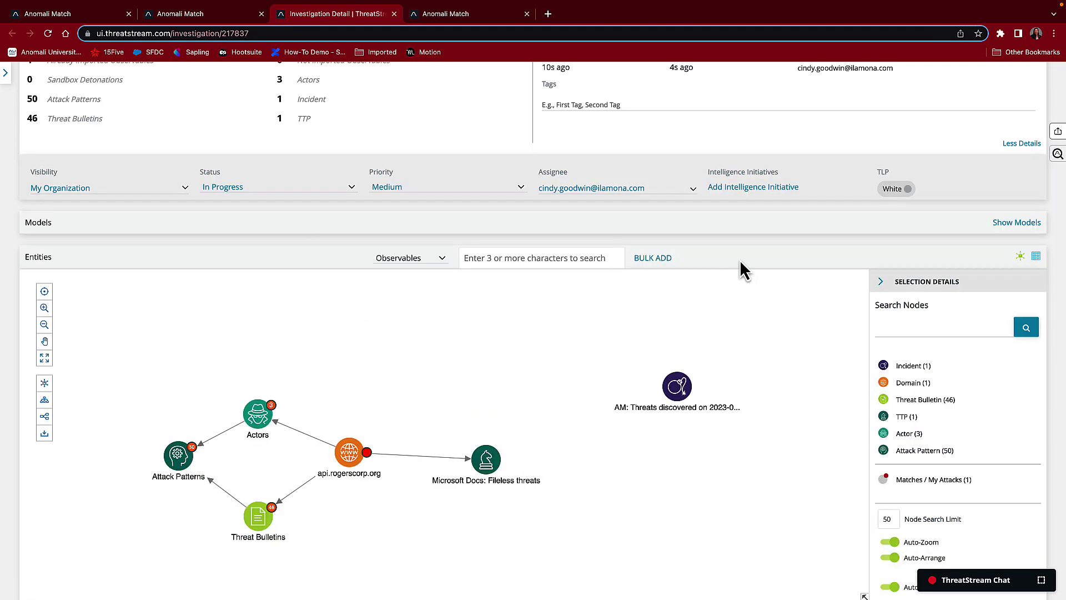
click(1017, 223)
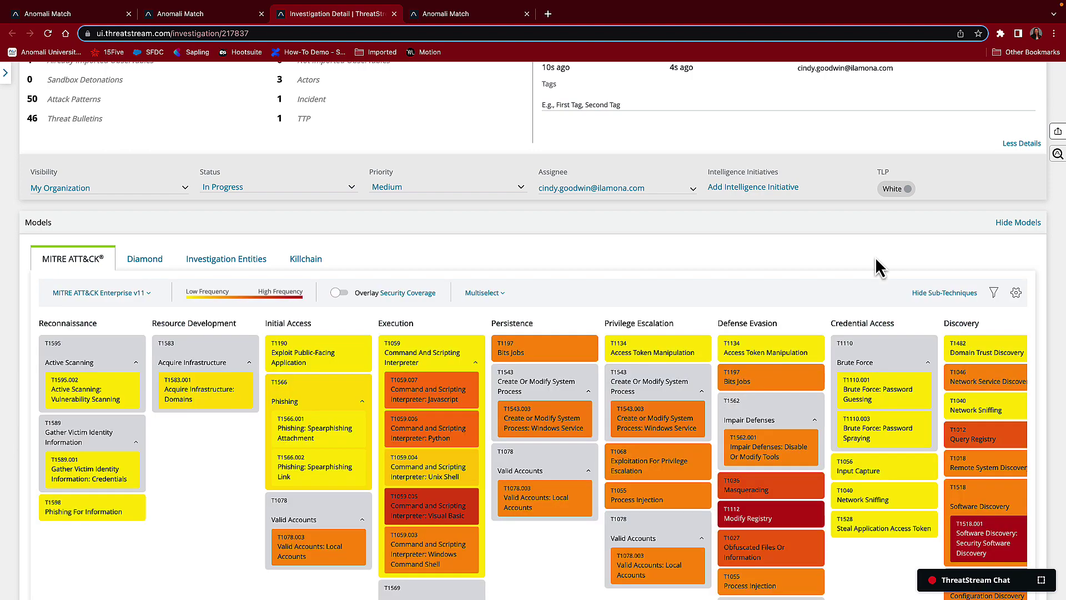
scroll(875, 256, down, 2)
click(341, 198)
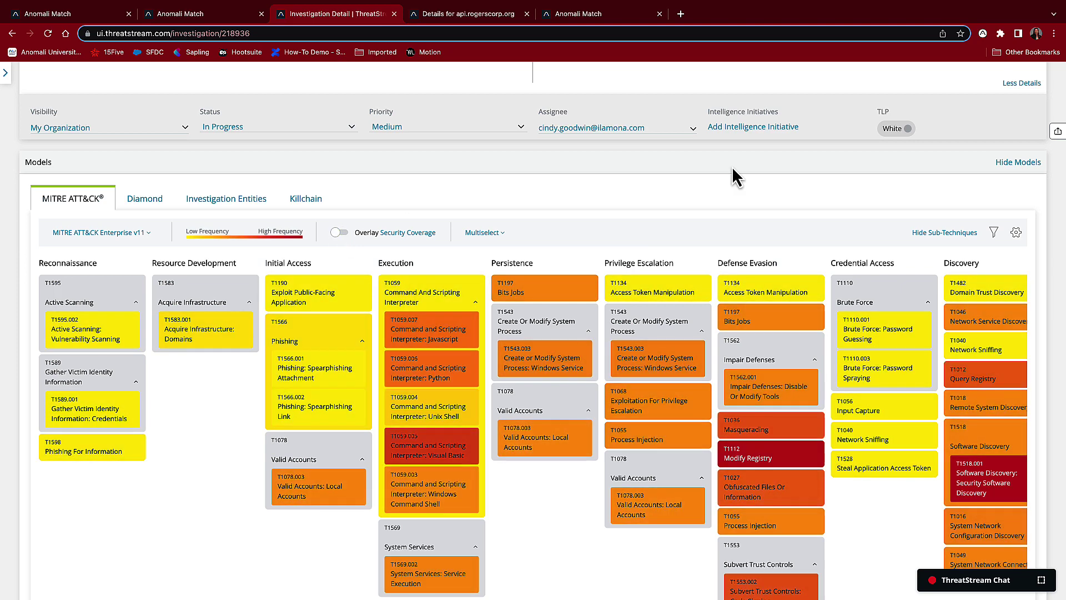
click(1018, 163)
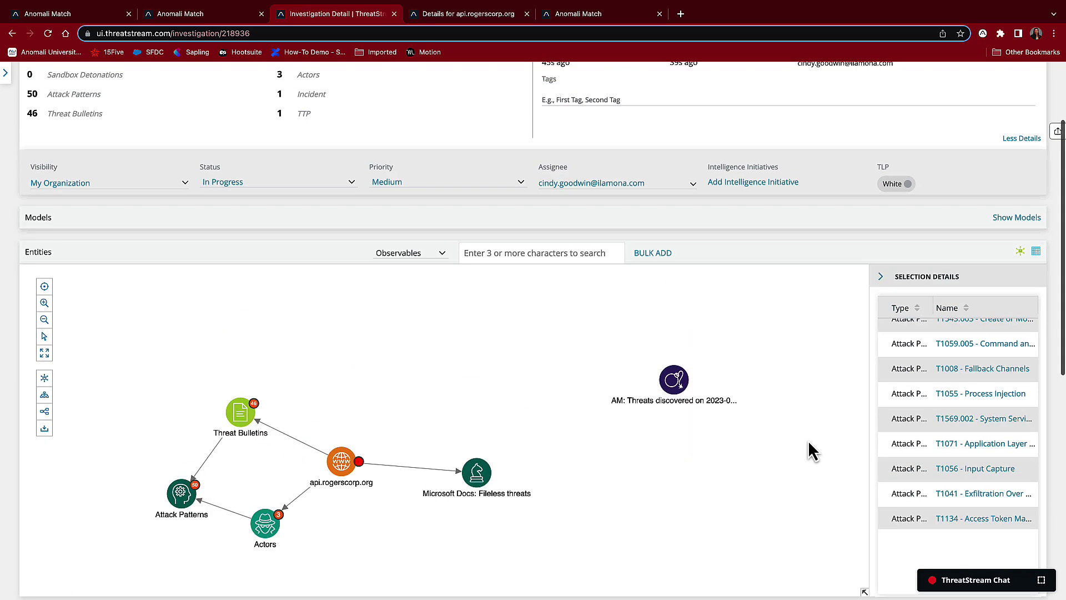
scroll(809, 448, down, 4)
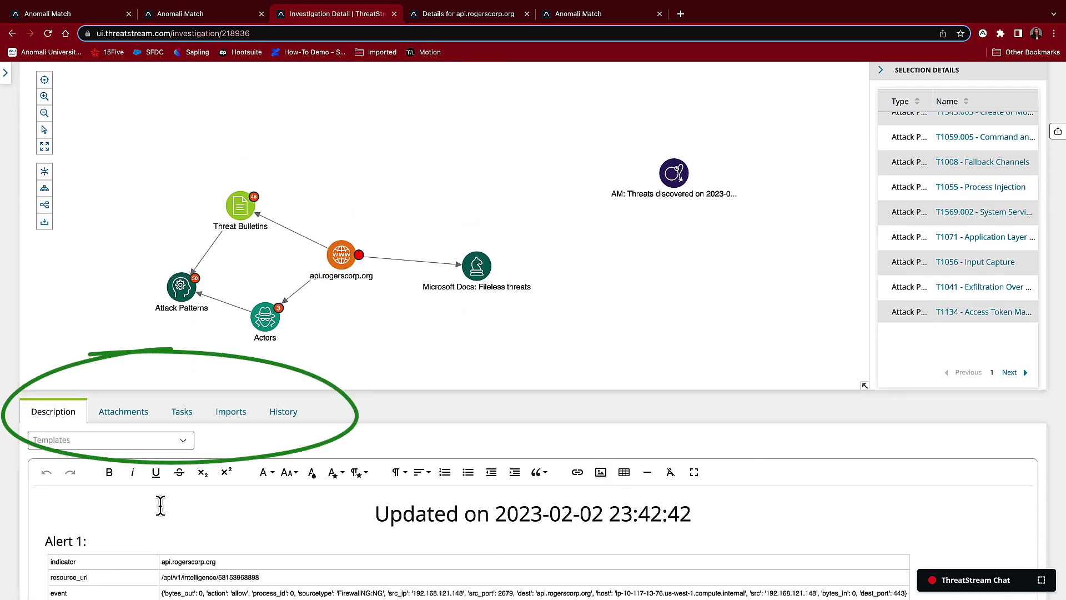
click(124, 418)
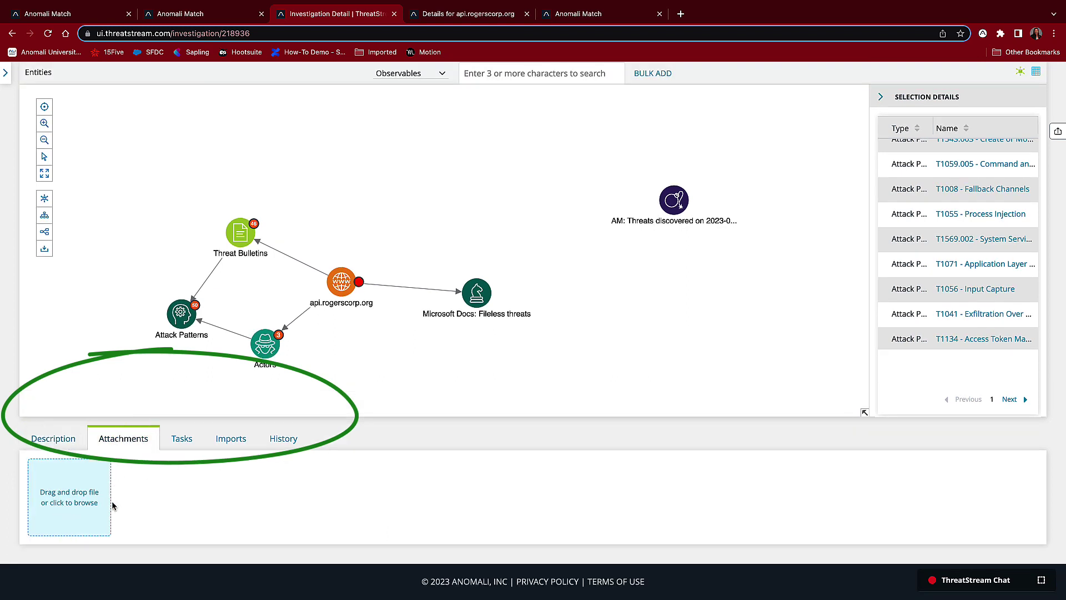
click(184, 444)
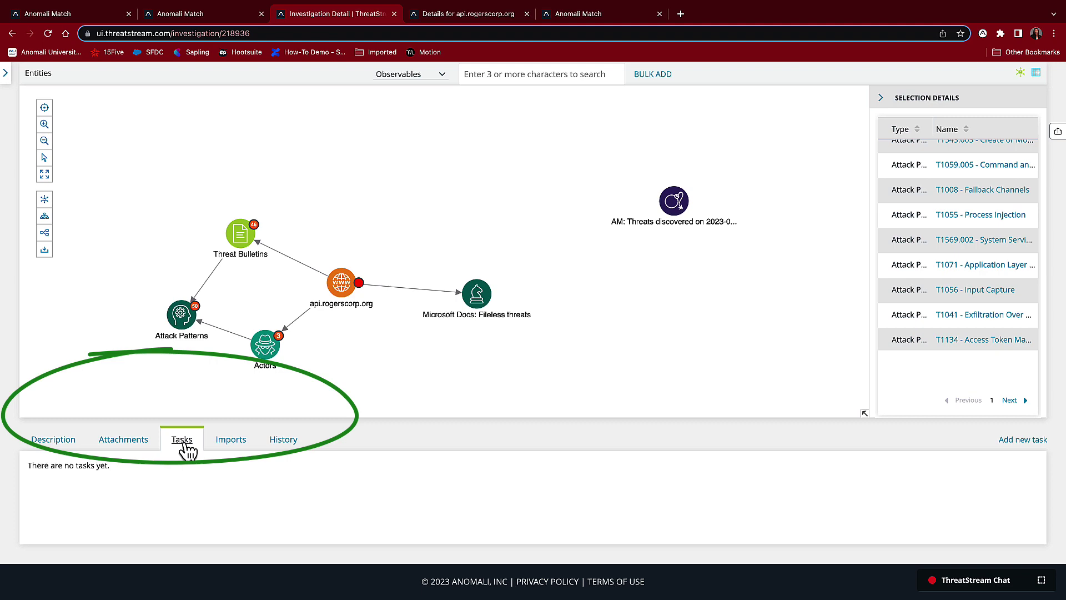
click(1016, 441)
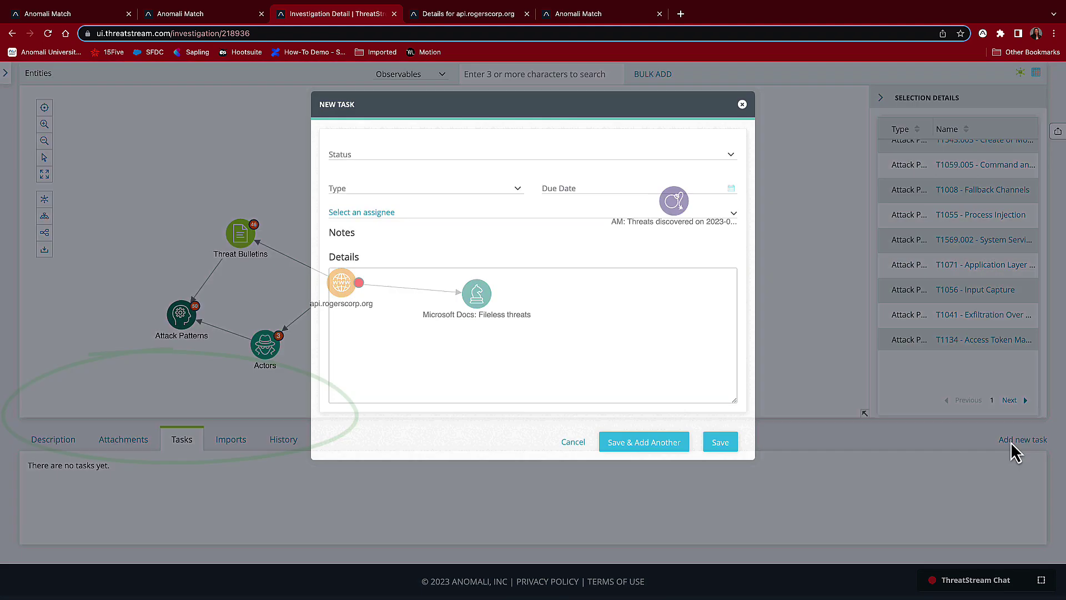
click(503, 194)
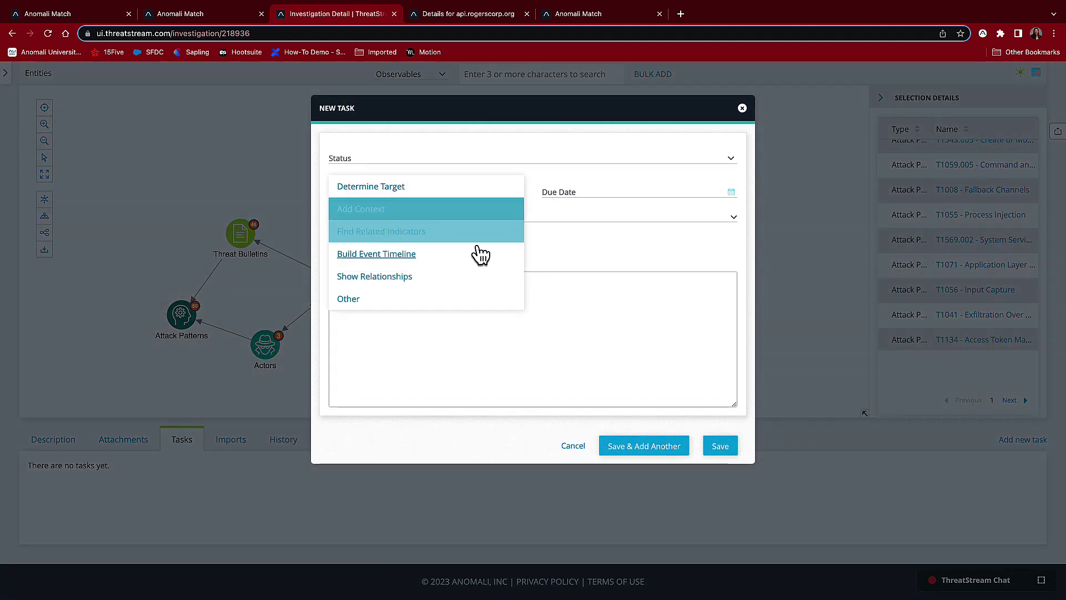
click(478, 276)
click(730, 193)
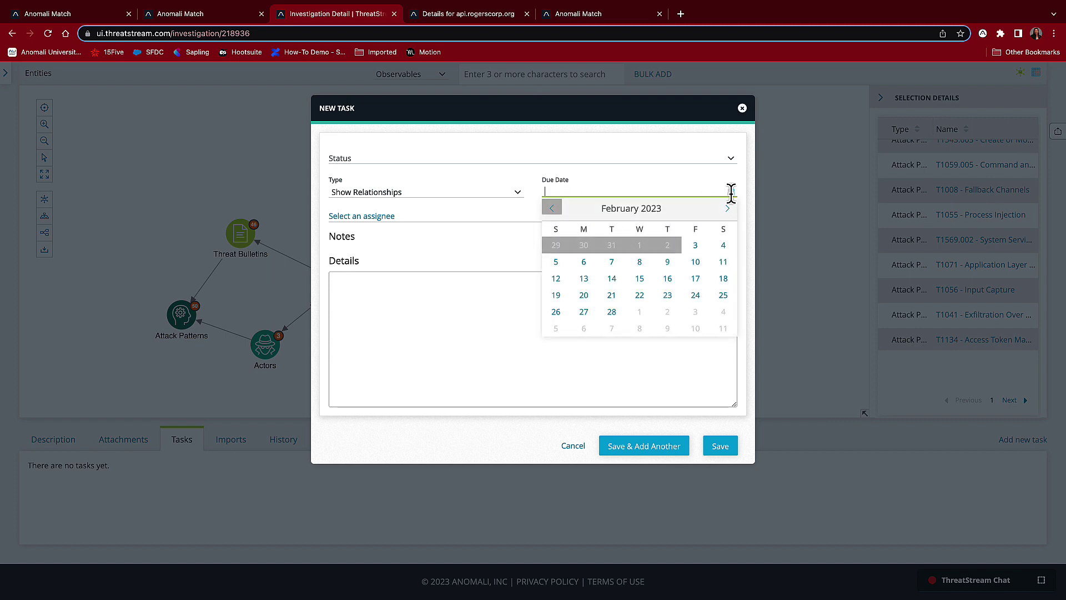
click(690, 262)
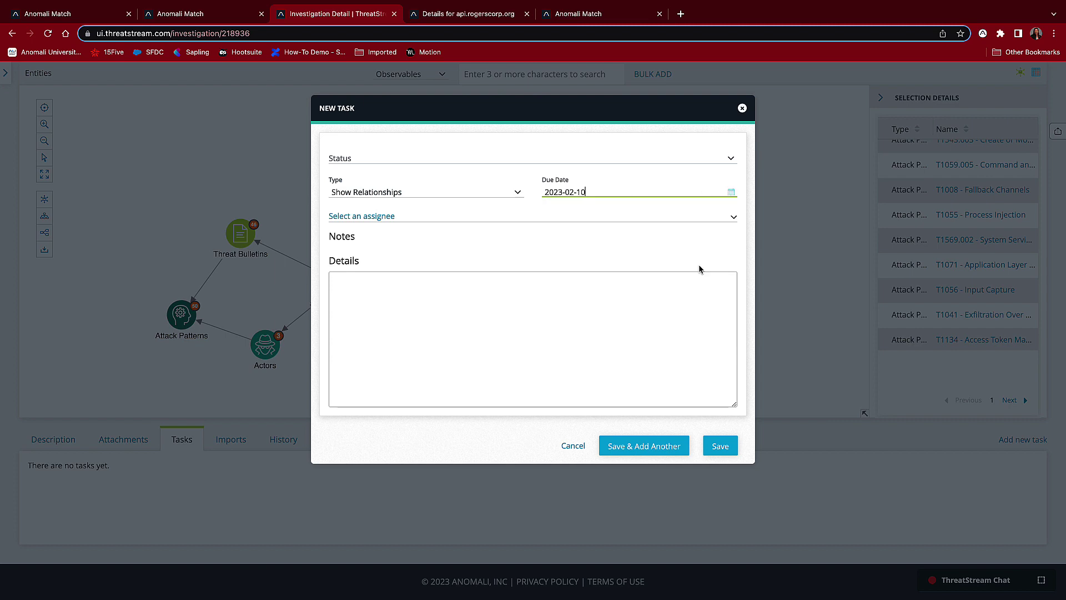
click(384, 219)
click(376, 244)
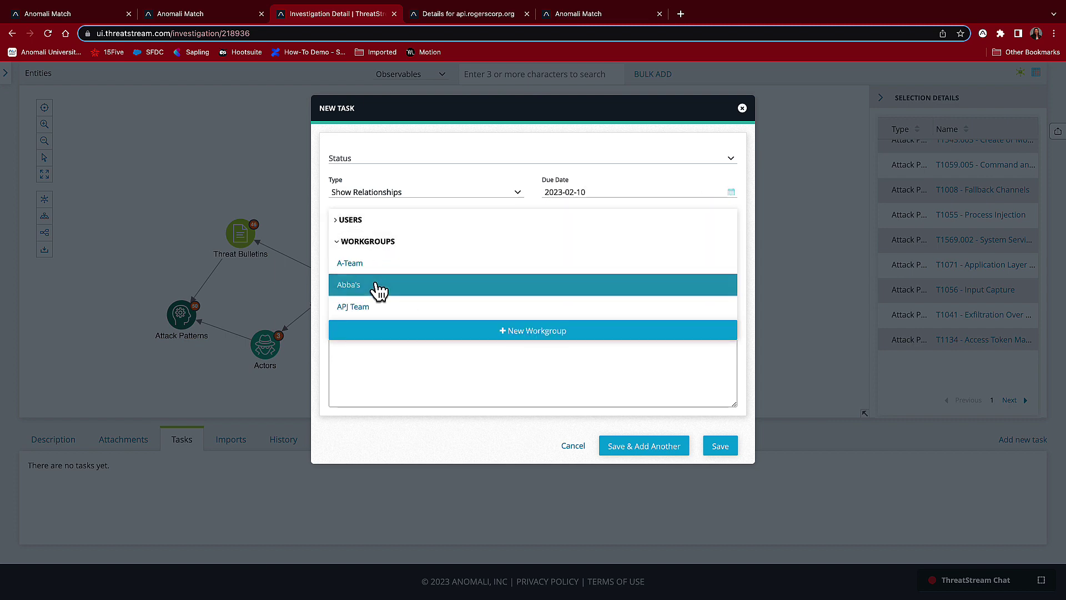
click(356, 219)
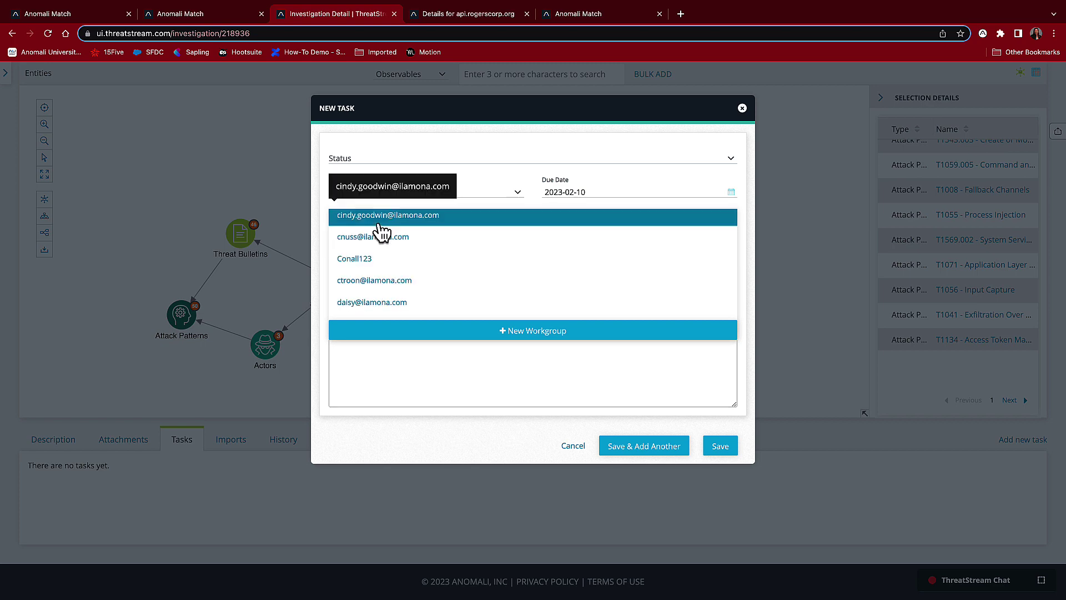
click(383, 218)
click(490, 319)
text(Research relationships of actors to other indicators in our network.)
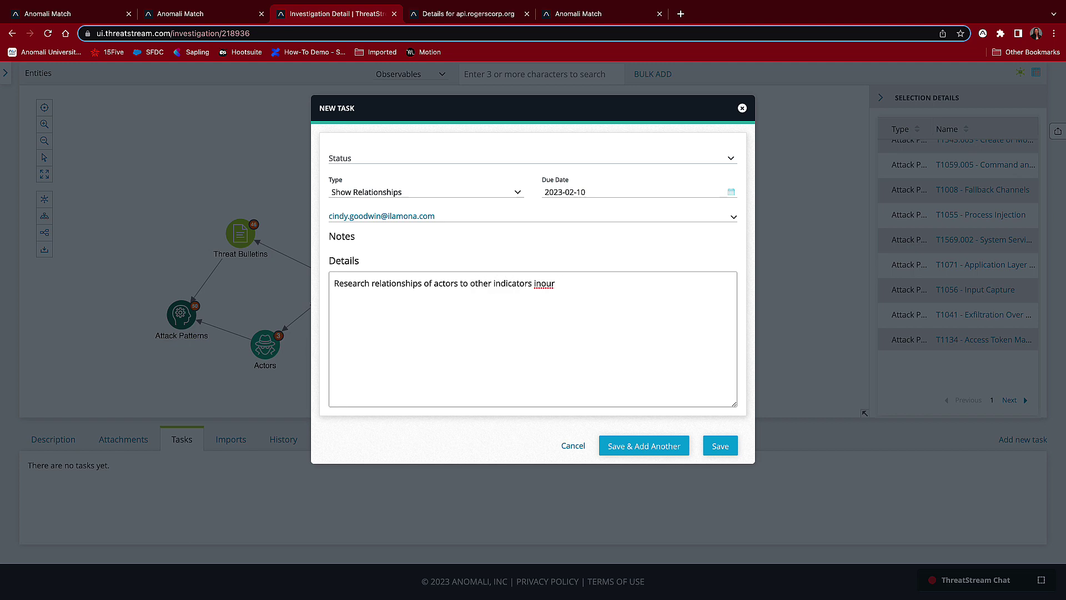
click(728, 447)
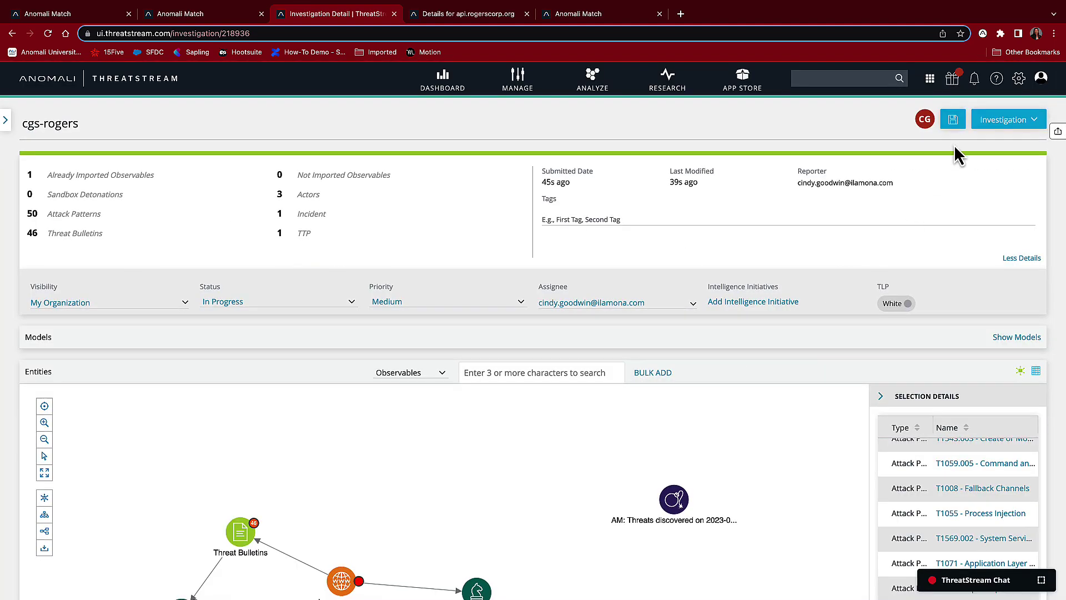
click(953, 123)
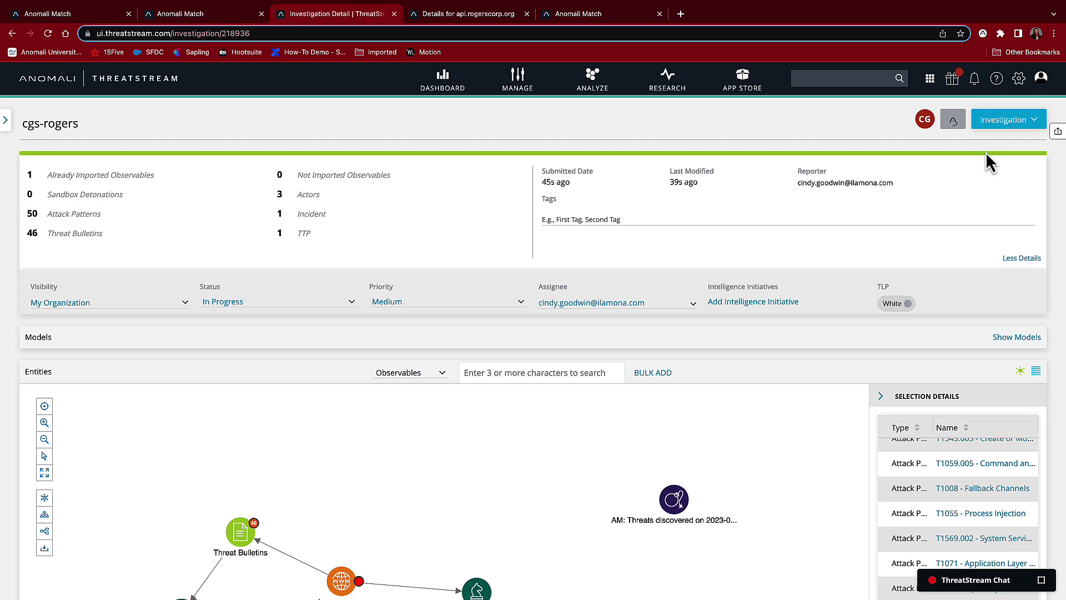
click(1007, 122)
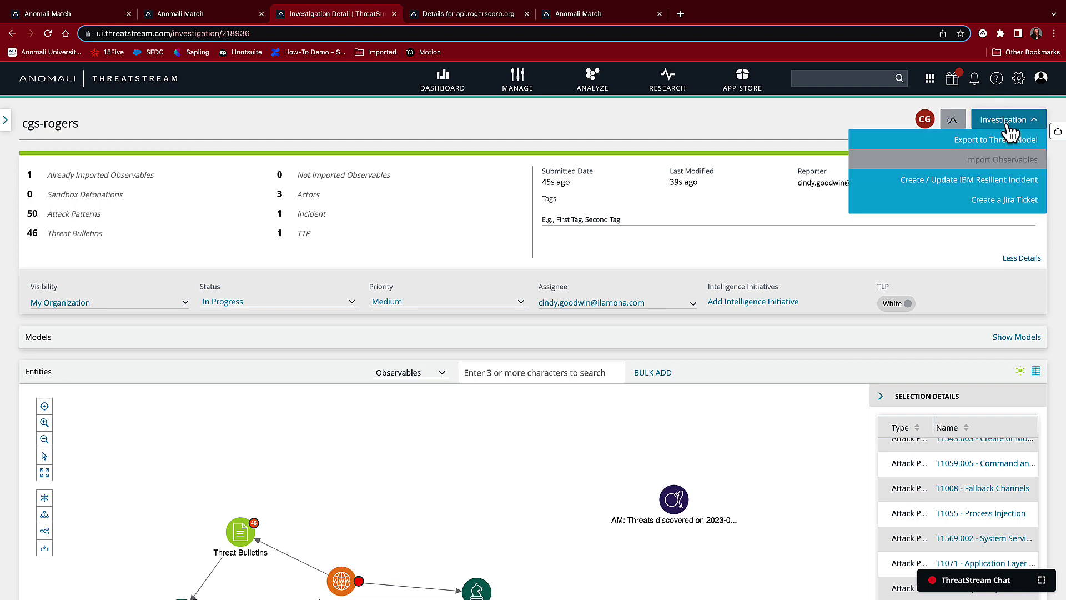